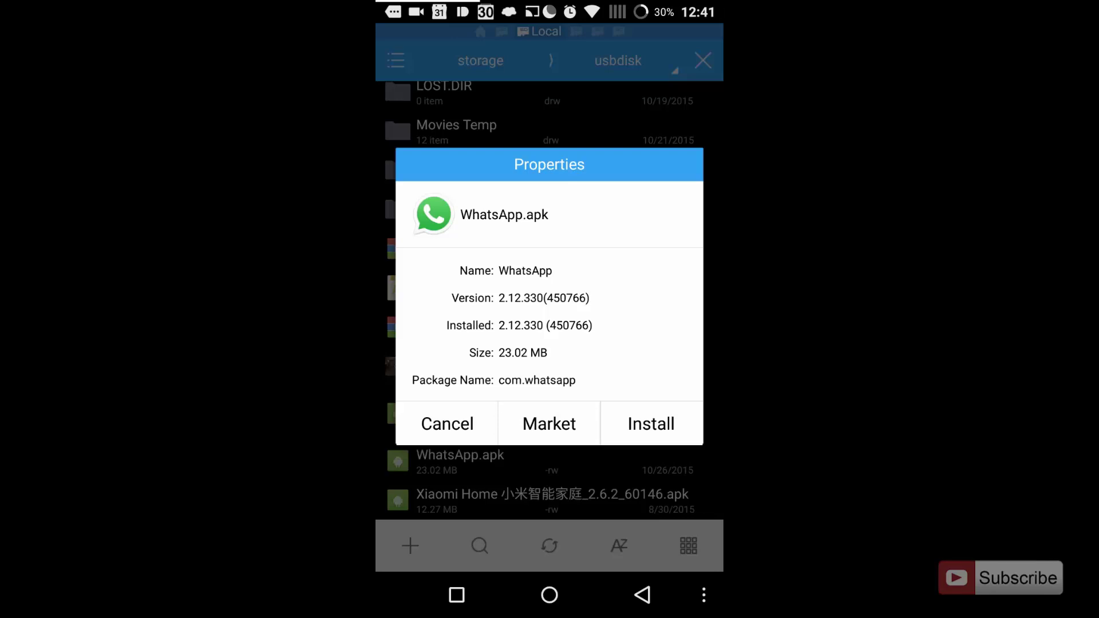
Step: Install WhatsApp.apk from ES File Explorer as an update to the existing WhatsApp
left_click(651, 423)
left_click(636, 548)
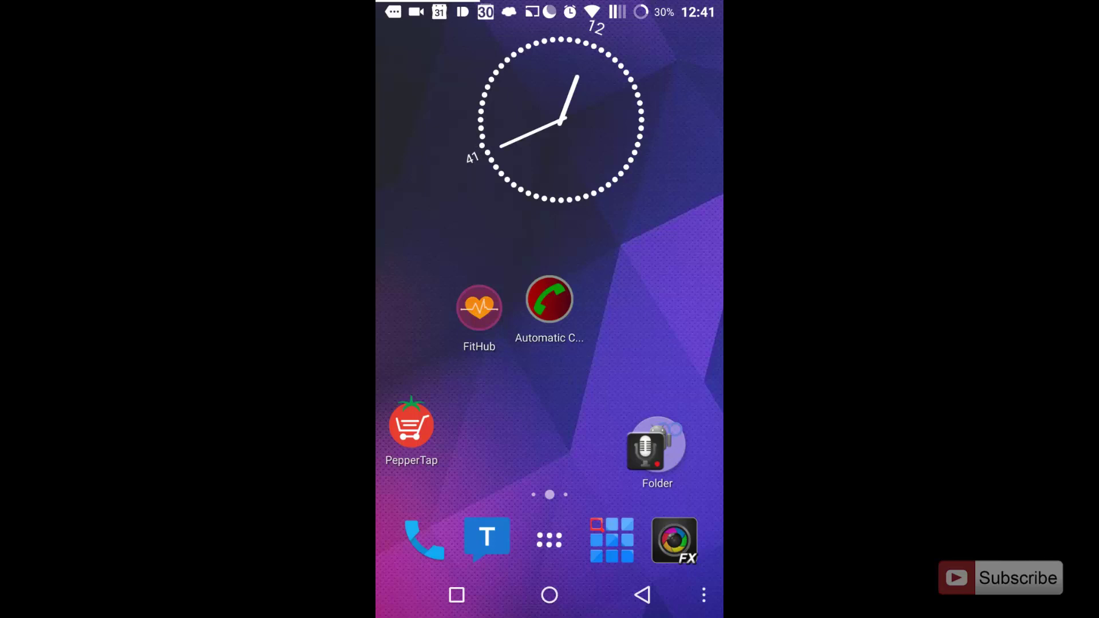
left_click_drag(549, 9, 549, 429)
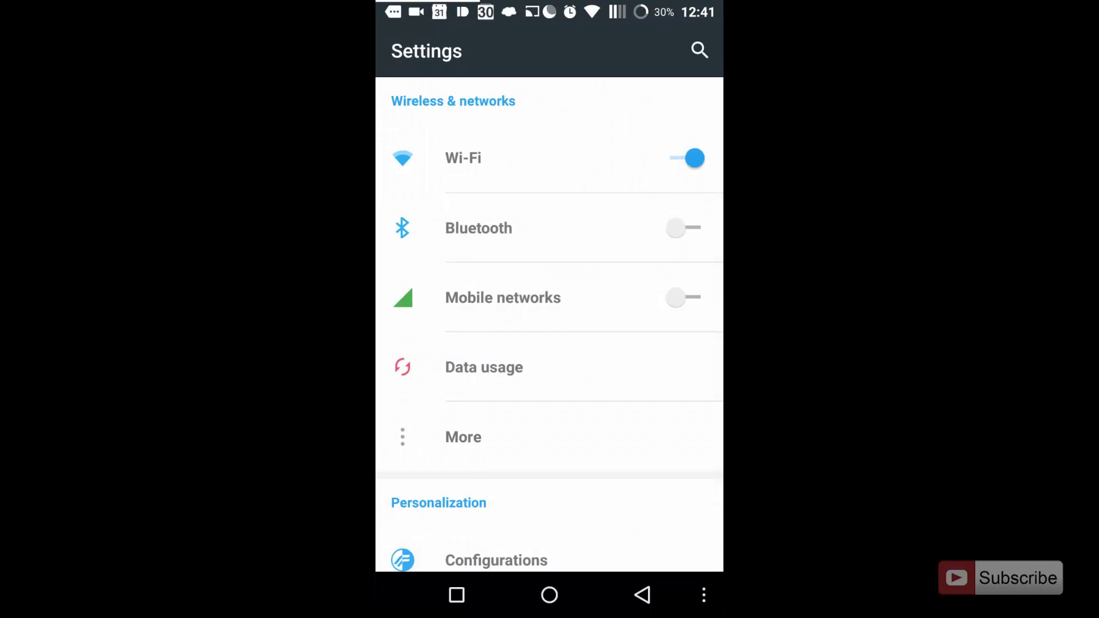
left_click_drag(601, 472, 602, 254)
left_click_drag(584, 480, 584, 283)
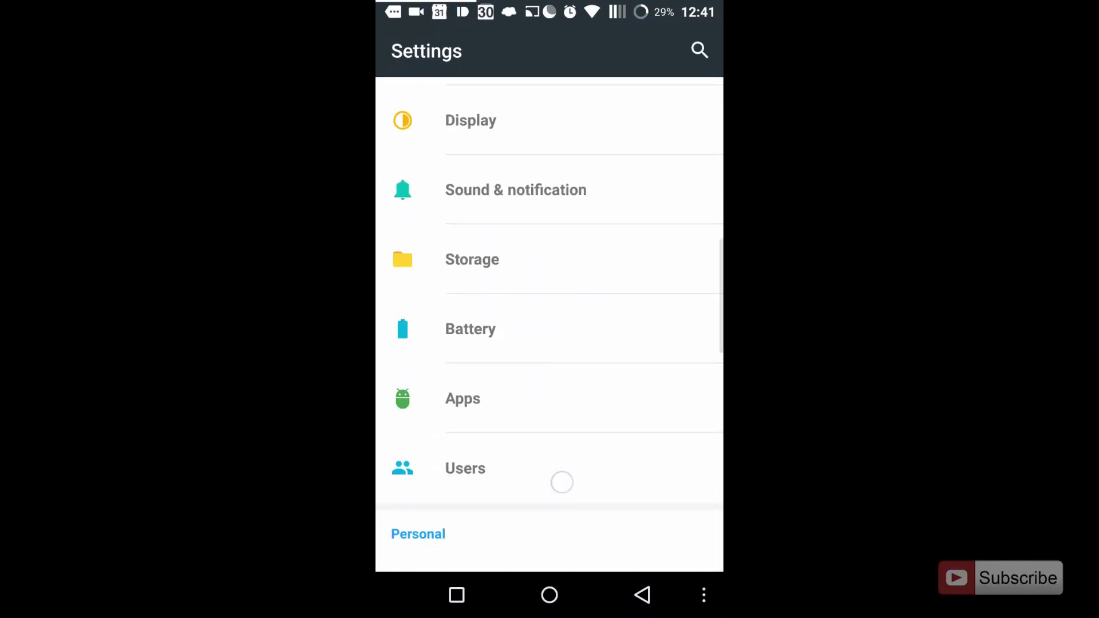
left_click_drag(563, 481, 594, 258)
left_click(595, 375)
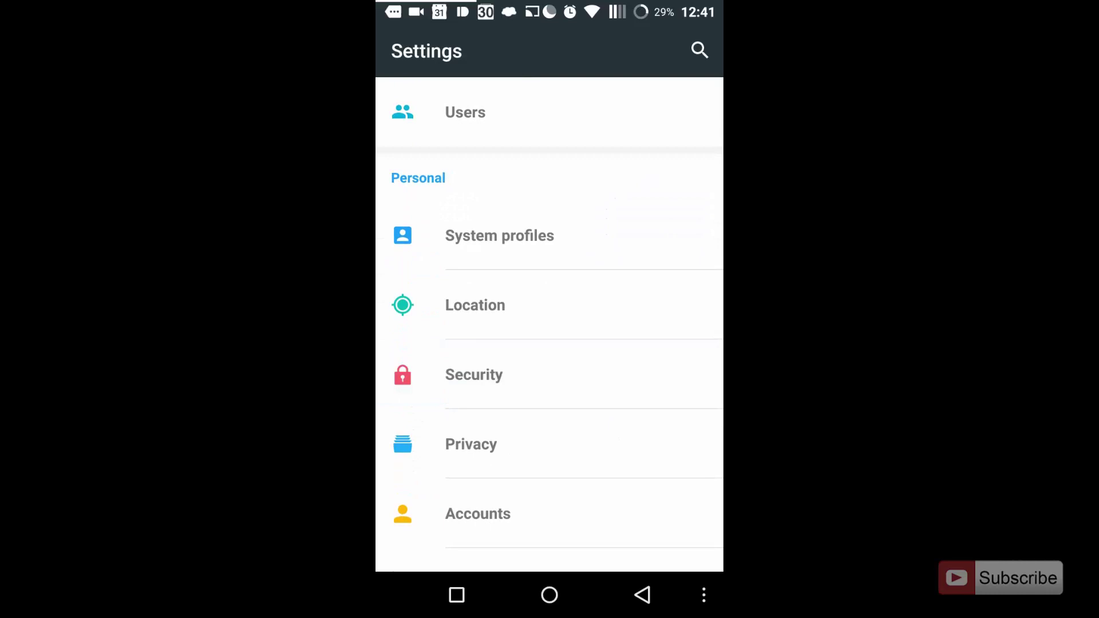
left_click_drag(585, 439, 584, 215)
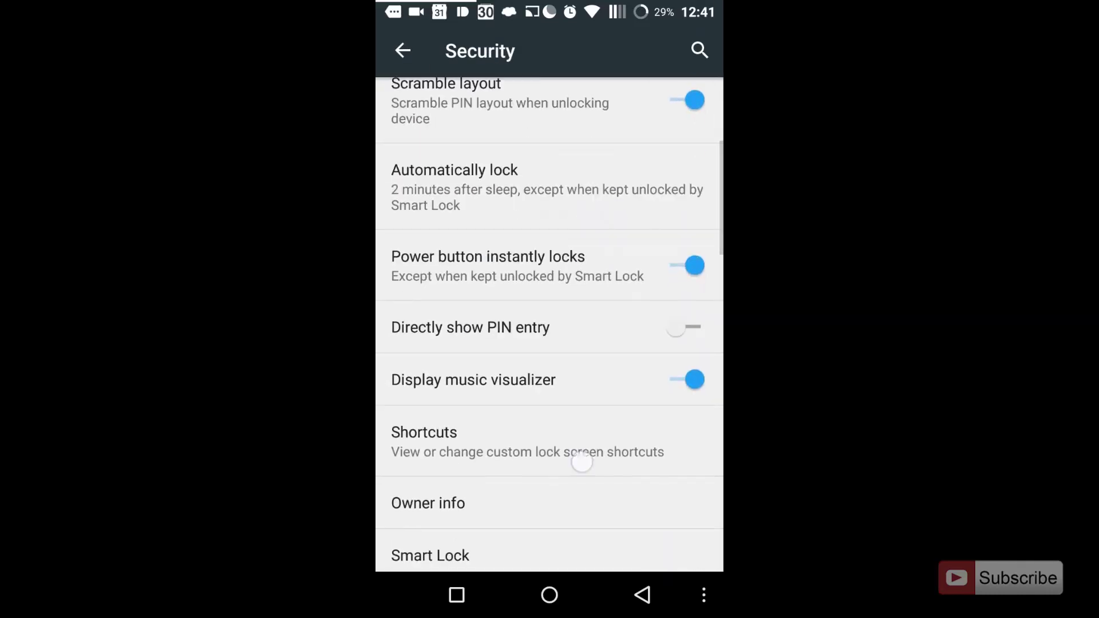
mouse_move(584, 464)
left_mouse_down()
mouse_move(585, 249)
mouse_move(631, 201)
left_mouse_up()
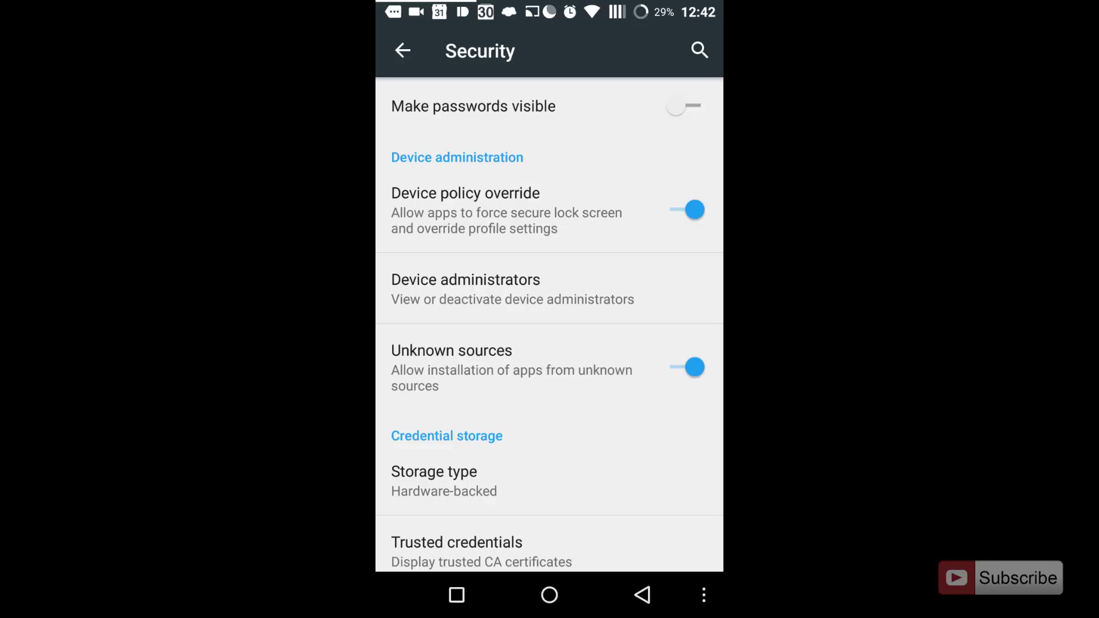
Step: Find and open WhatsApp, then set Google Drive backup frequency to Daily
left_click(548, 595)
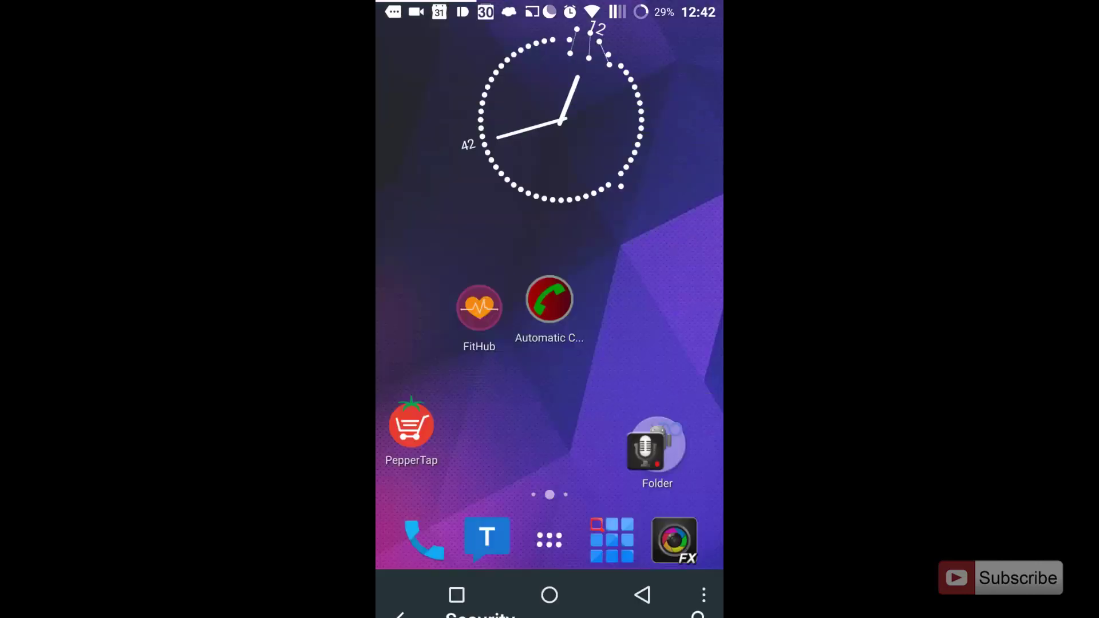
left_click(487, 538)
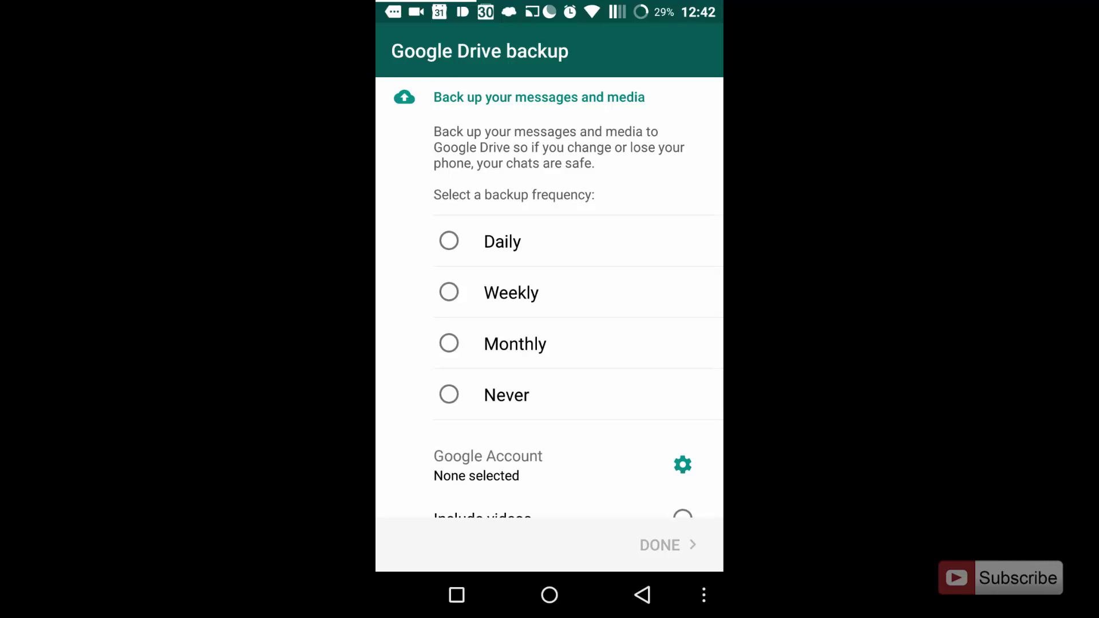
left_click(450, 241)
left_click(682, 465)
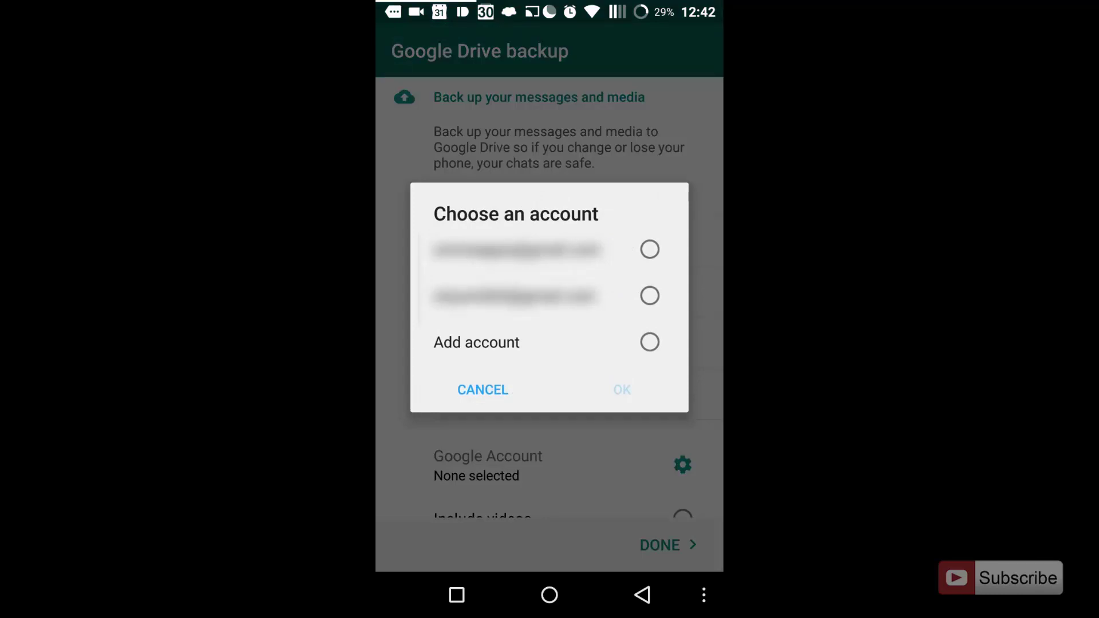
Step: Use the second Google account, allow Drive access, and include videos in backups
left_click(649, 295)
left_click(621, 389)
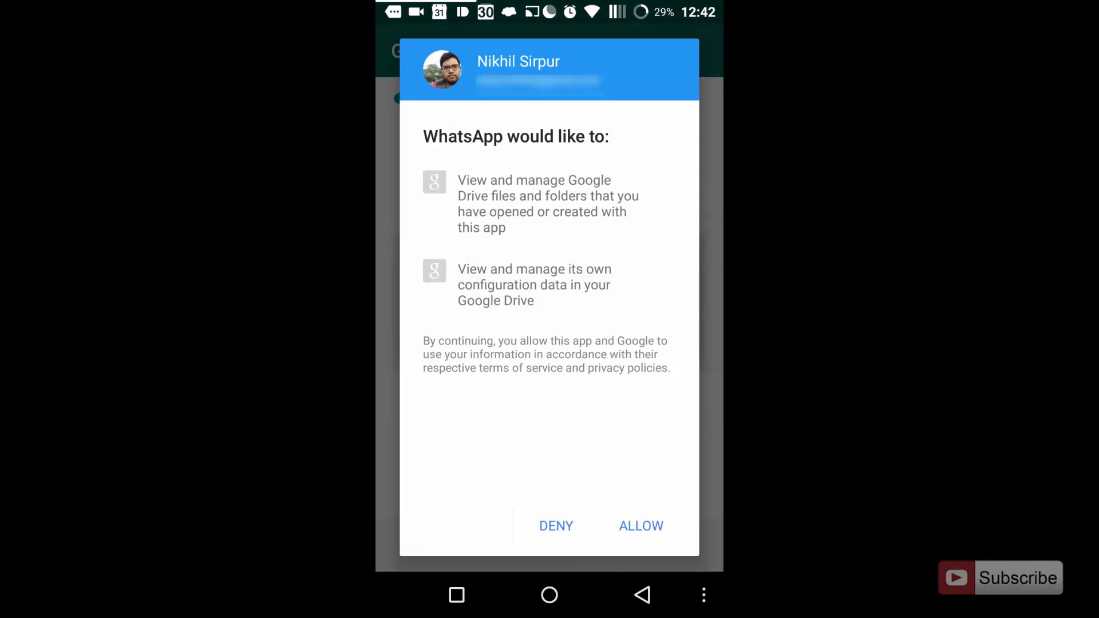
left_click(641, 526)
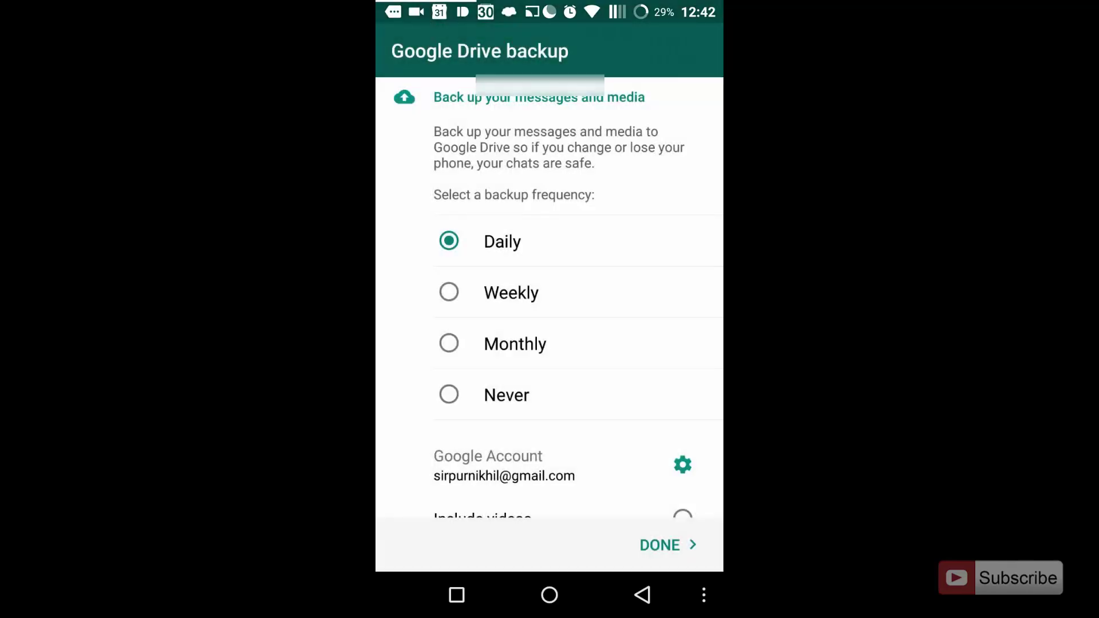
scroll(550, 344, "down", 3)
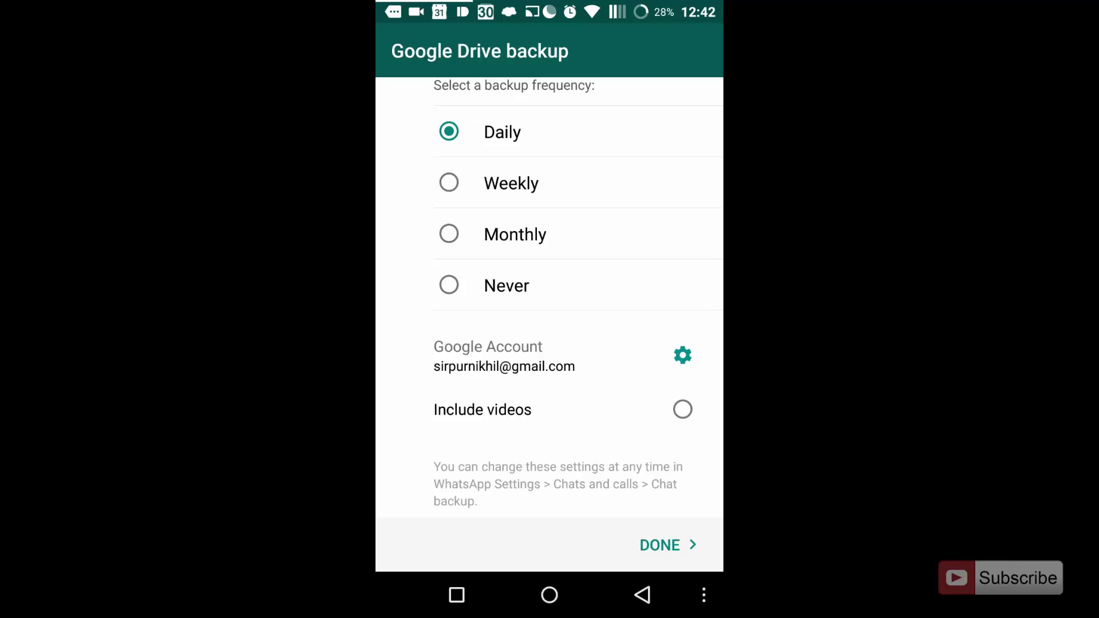
left_click(682, 410)
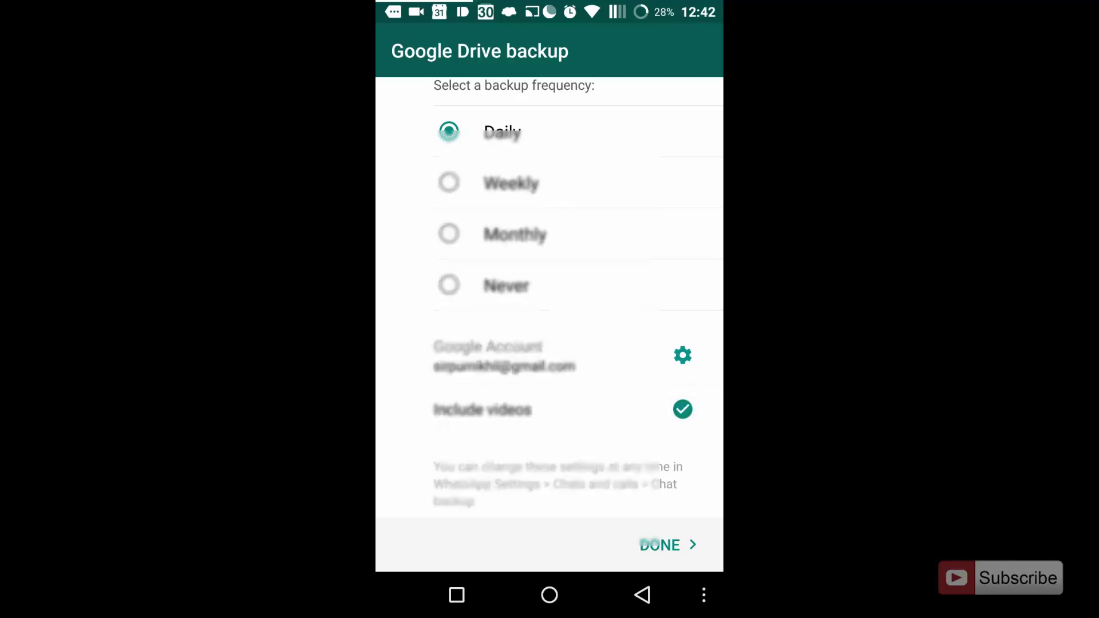
left_click(666, 545)
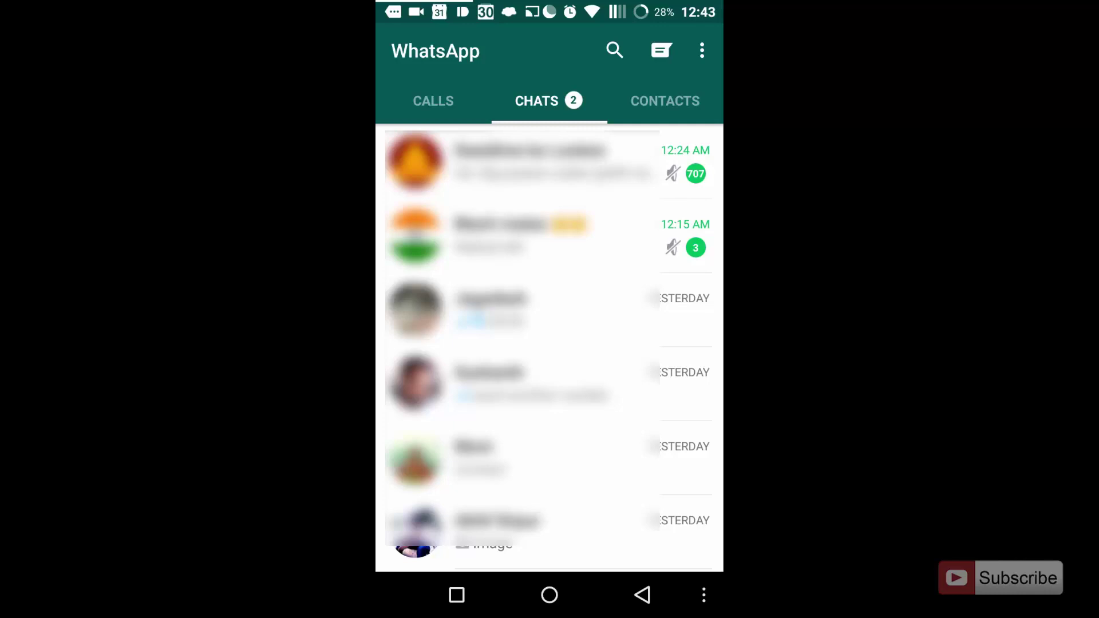
Step: Go to Settings > Chats and calls > Chat backup from the three-dot menu
left_click(703, 51)
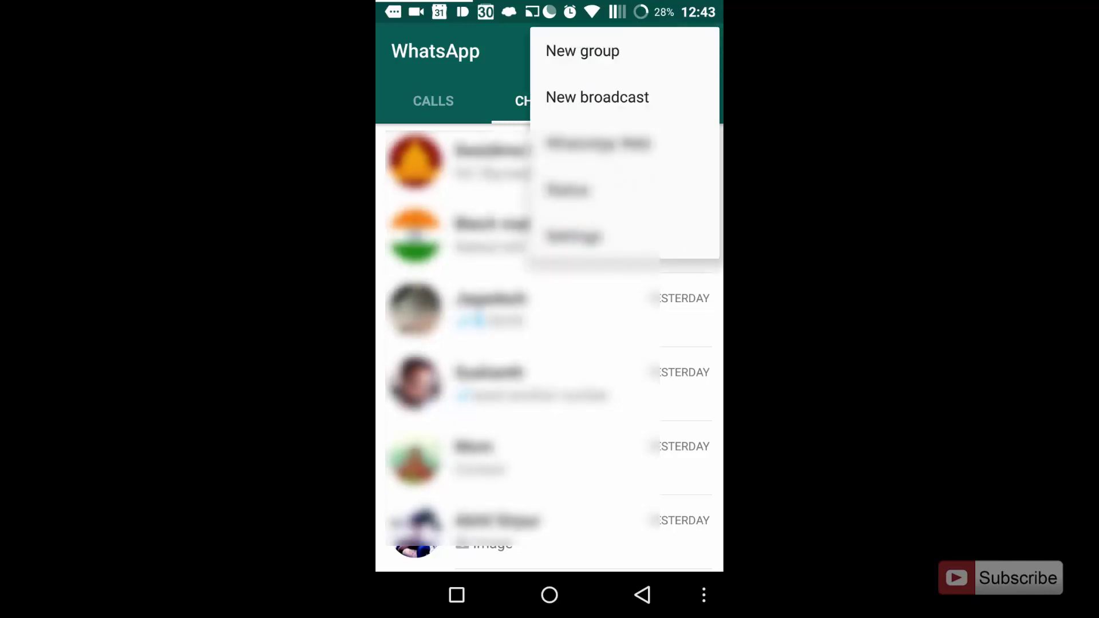
left_click(574, 236)
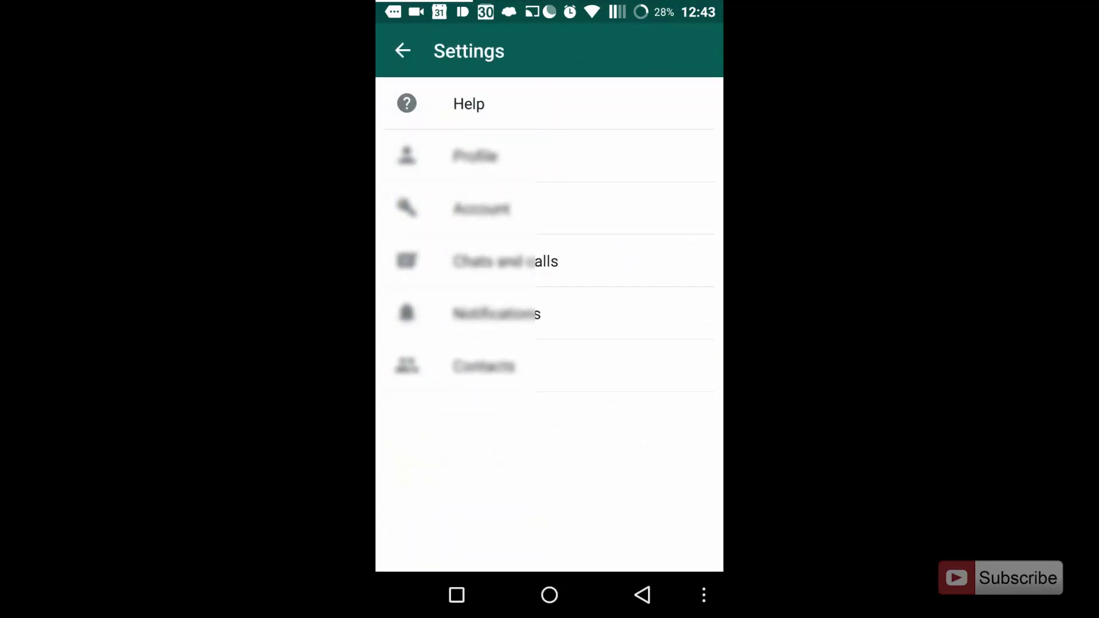
left_click(628, 268)
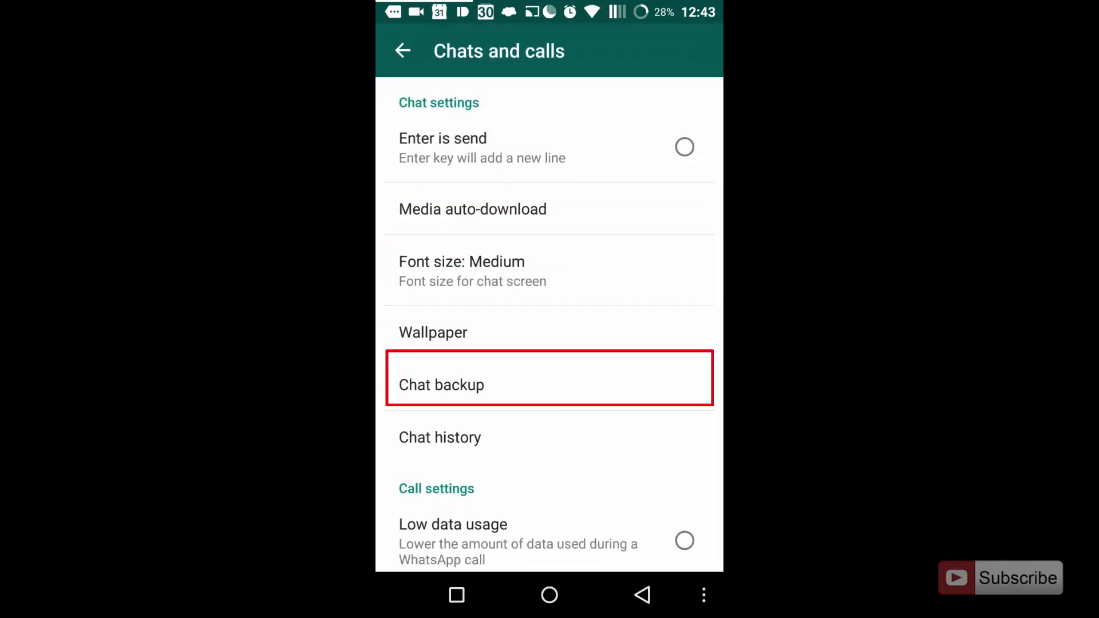
left_click(618, 378)
left_click(620, 370)
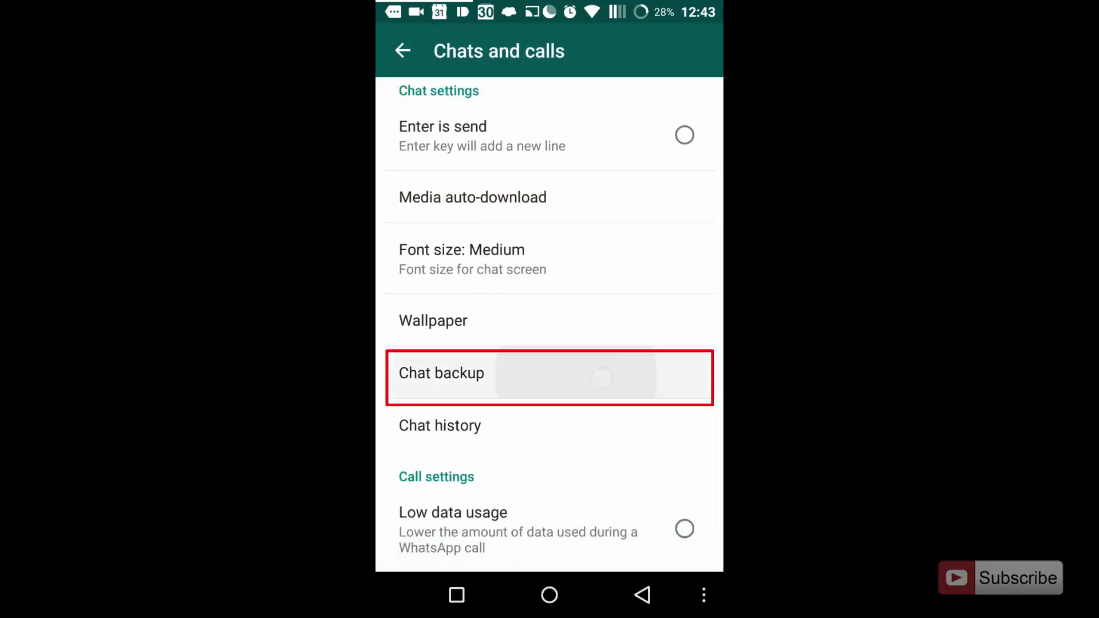
scroll(589, 469, "down", 1)
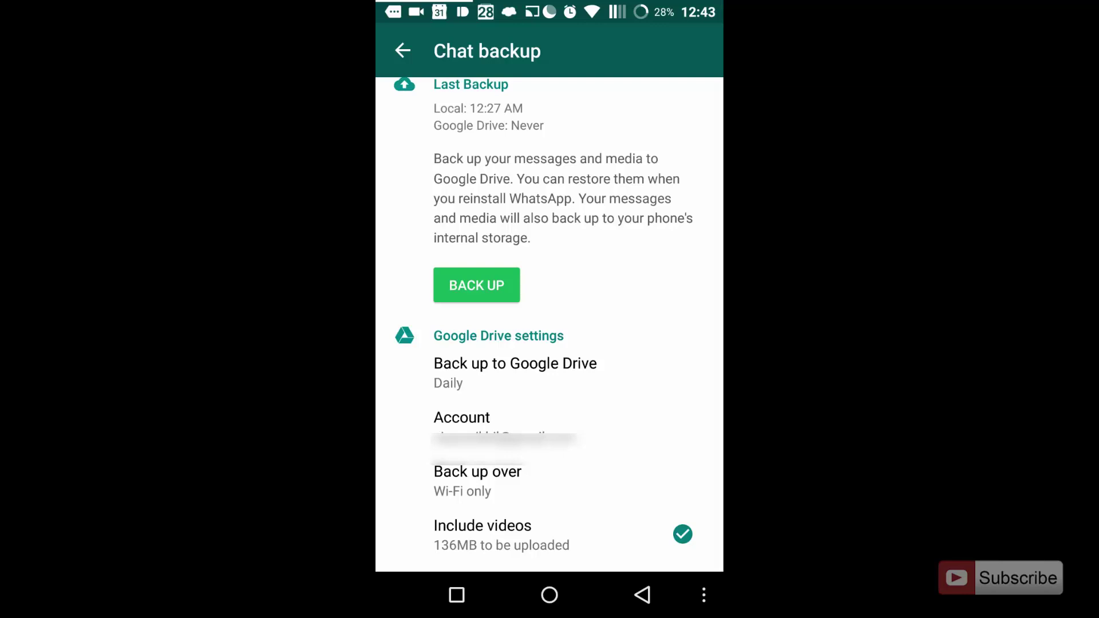
Step: Start a manual chat backup now with BACK UP
left_click(493, 280)
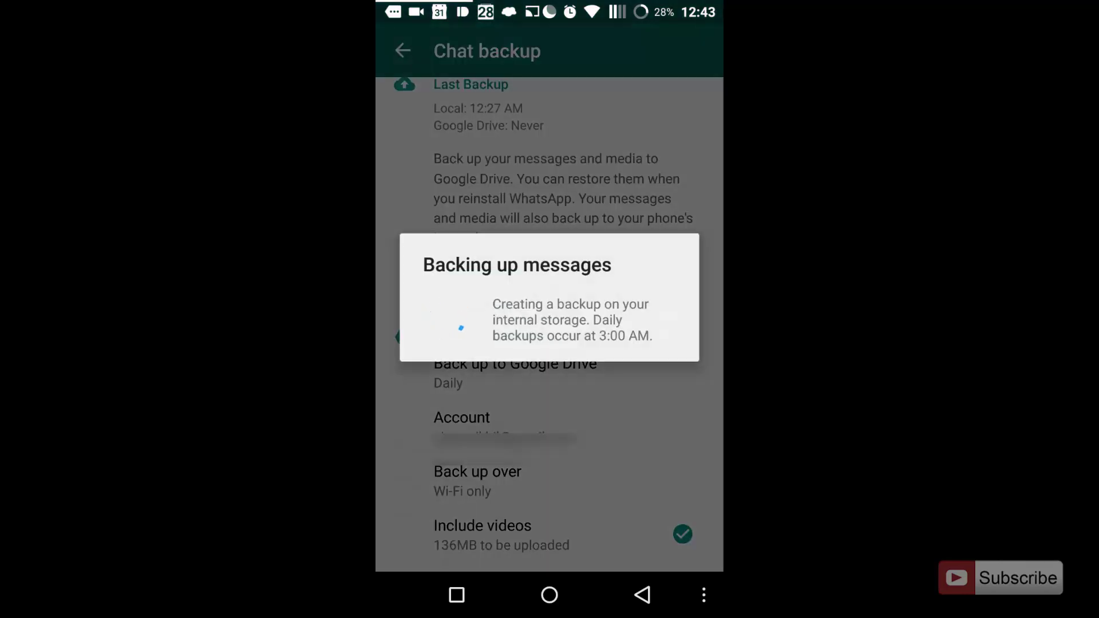